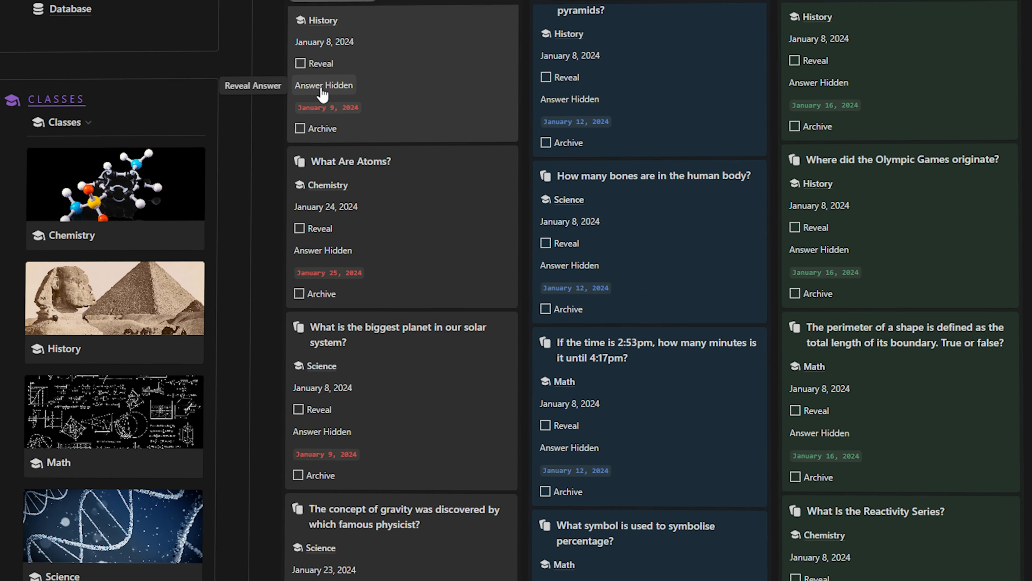
Open the Classes page from the sidebar navigation
scroll(355, 126, down, 7)
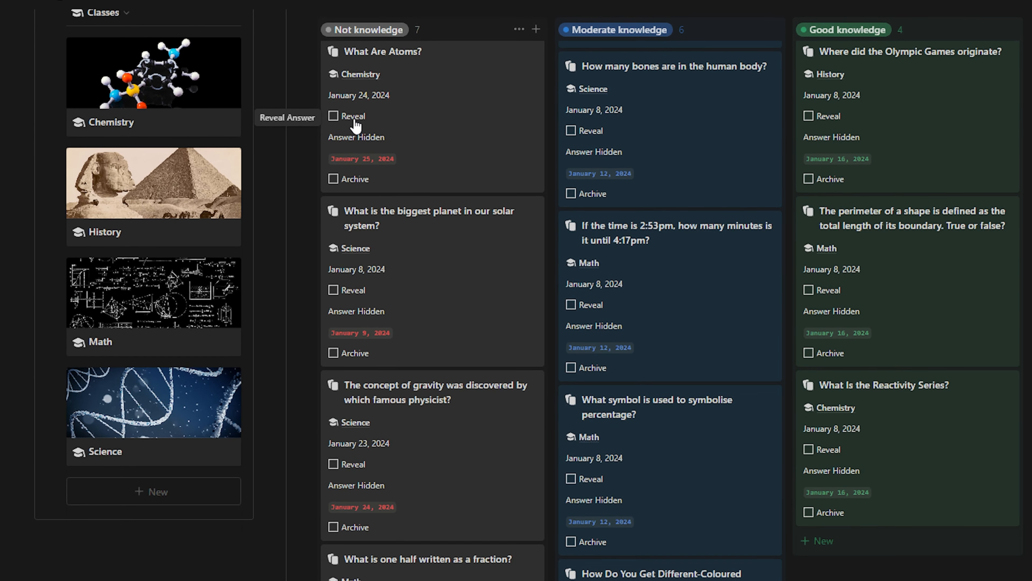
scroll(355, 130, down, 4)
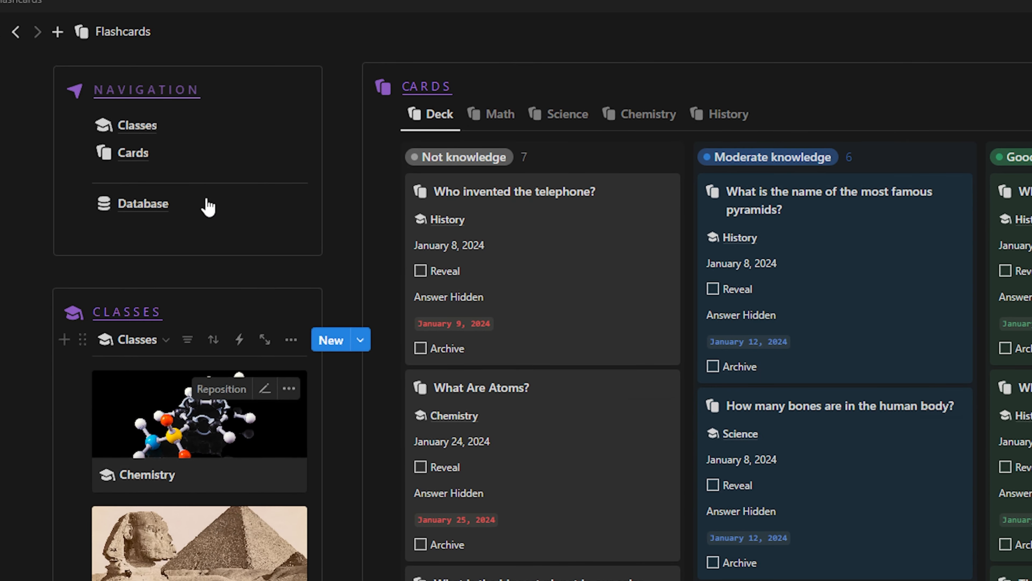
mouse_move(184, 206)
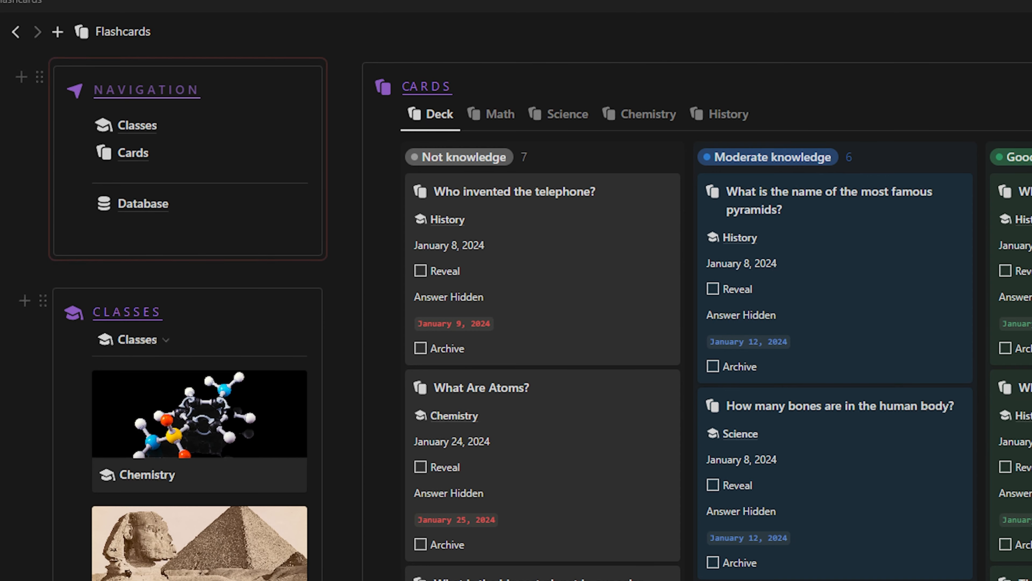
scroll(174, 236, up, 5)
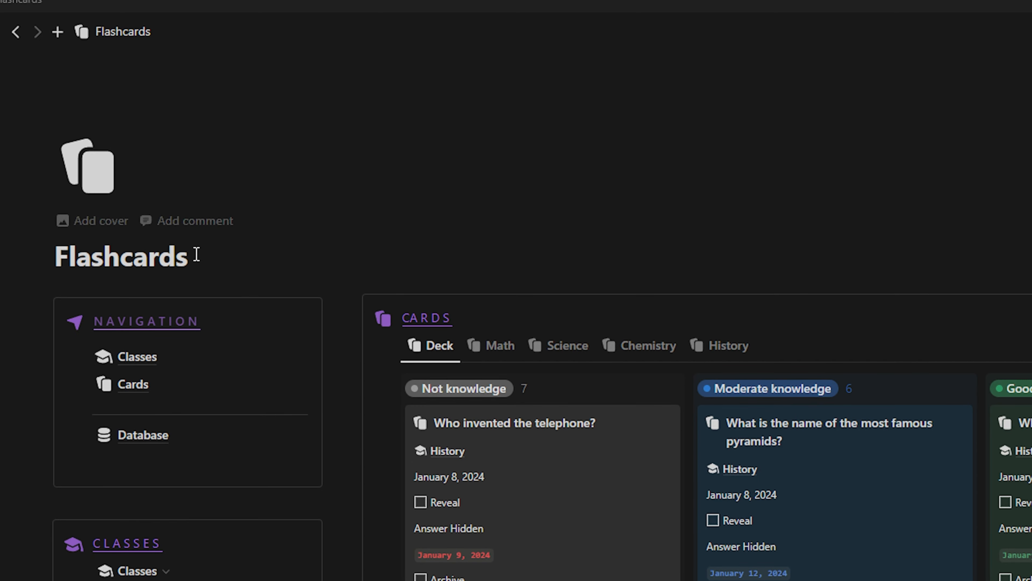
click(138, 357)
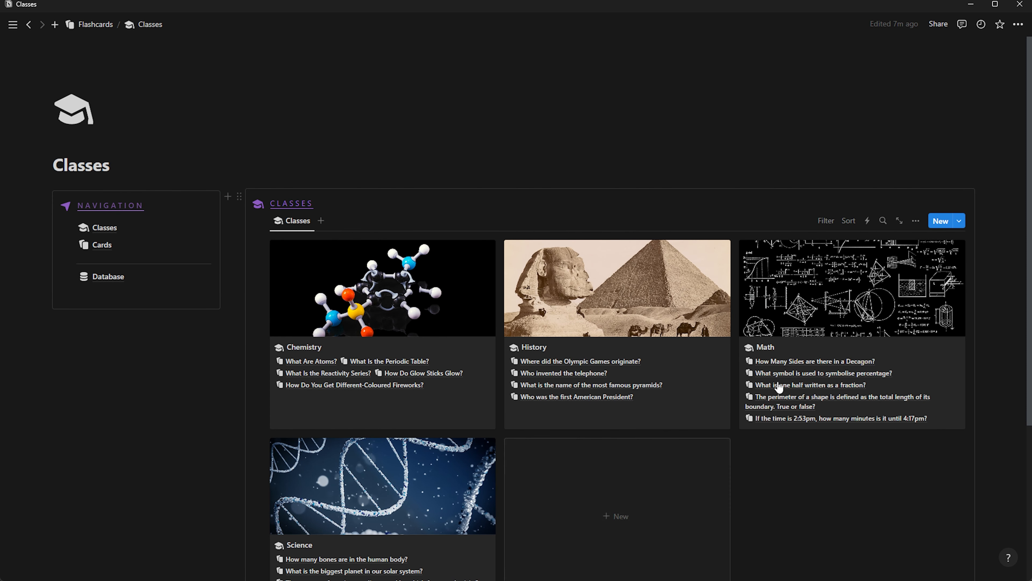
Add a new class titled 'Biology' and give its page a cover image
click(940, 221)
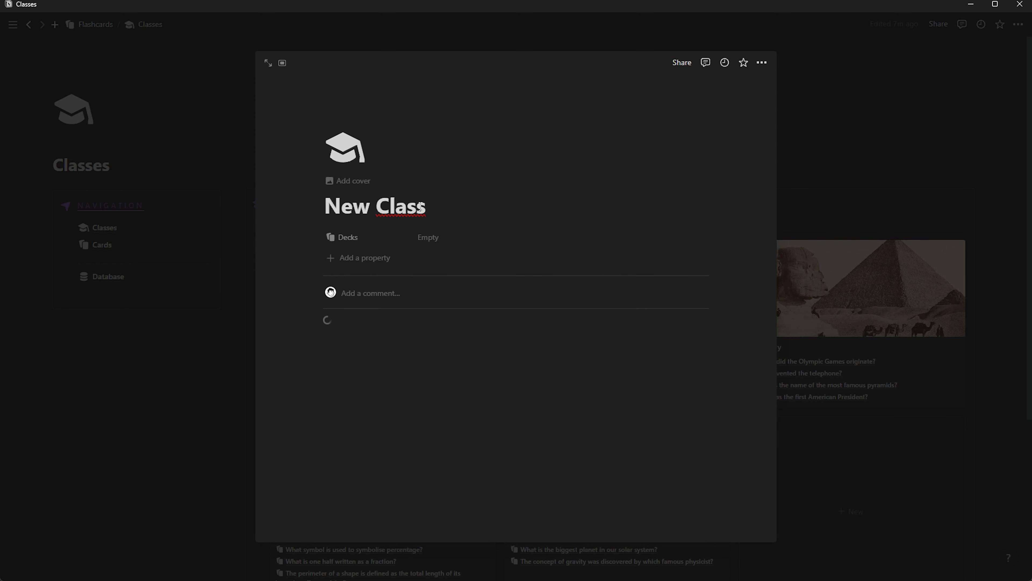
drag(420, 206, 325, 212)
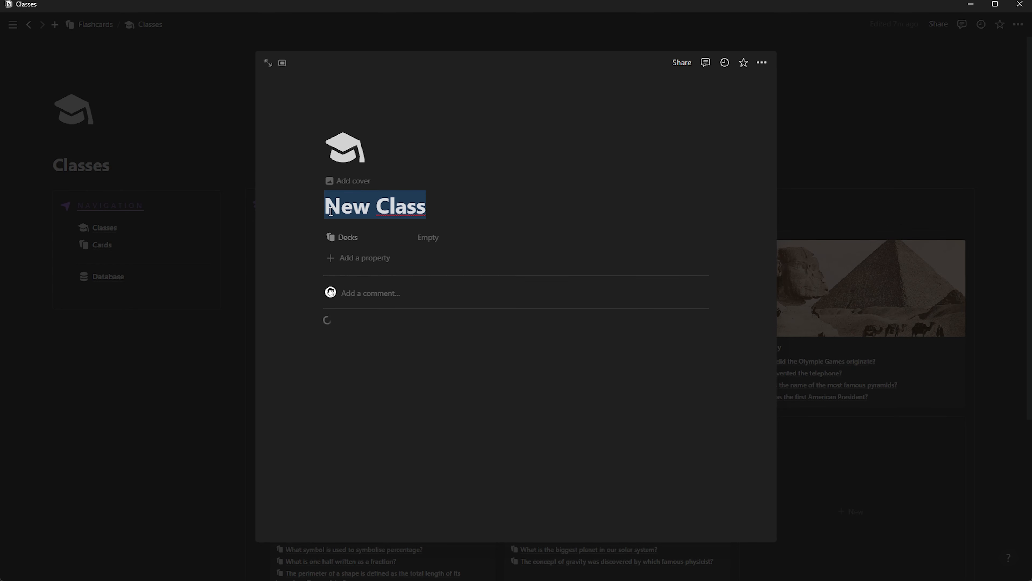
text(Biol)
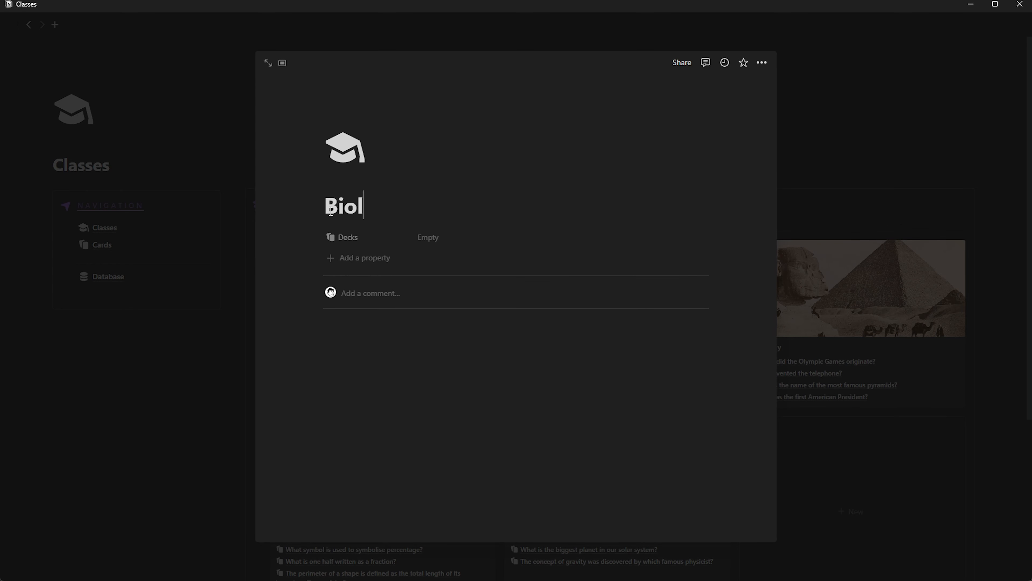
text(ogy)
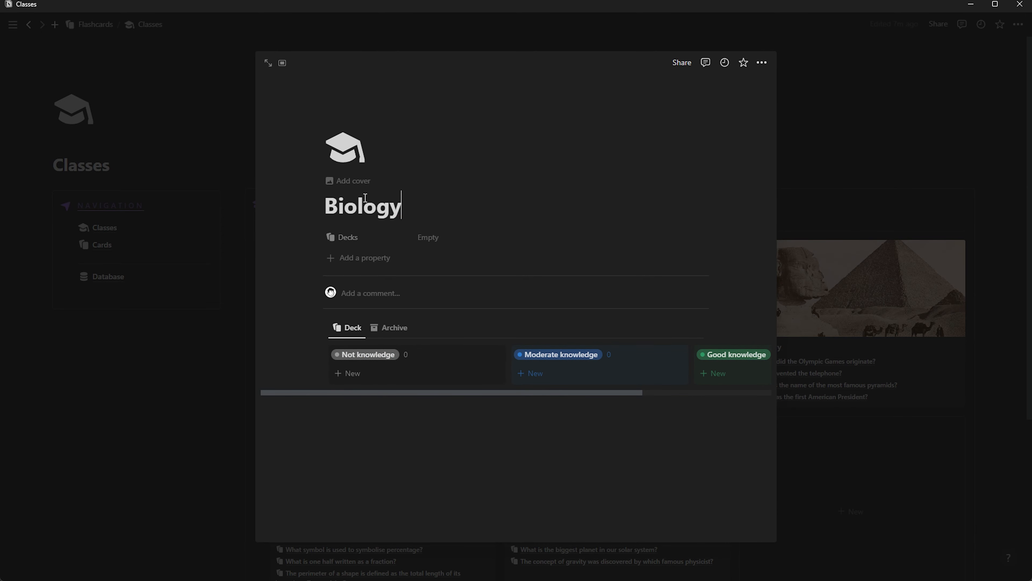
click(352, 183)
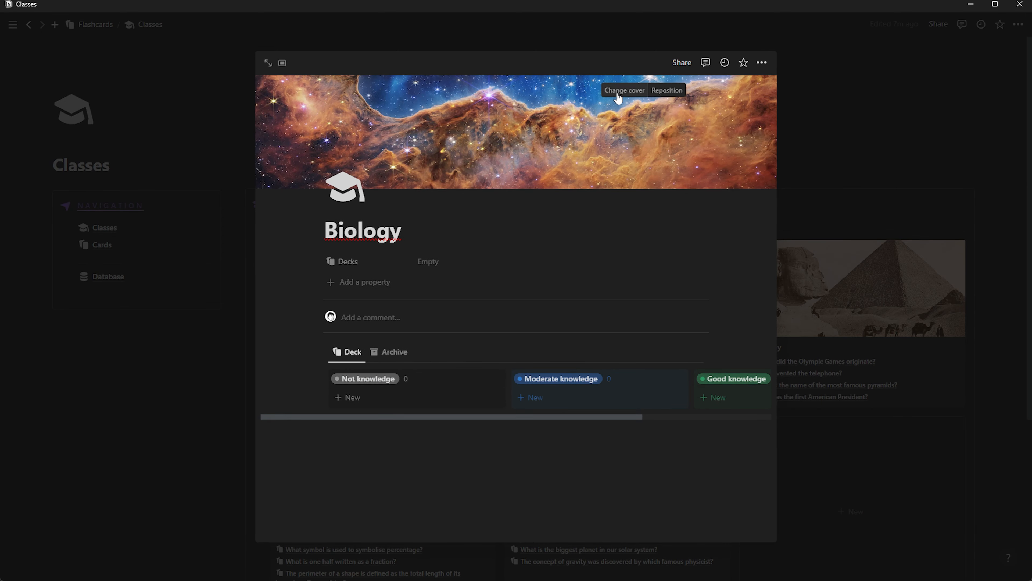
Replace the cover with the purple cell photo found by searching Unsplash for 'biology'
click(618, 97)
scroll(610, 240, down, 4)
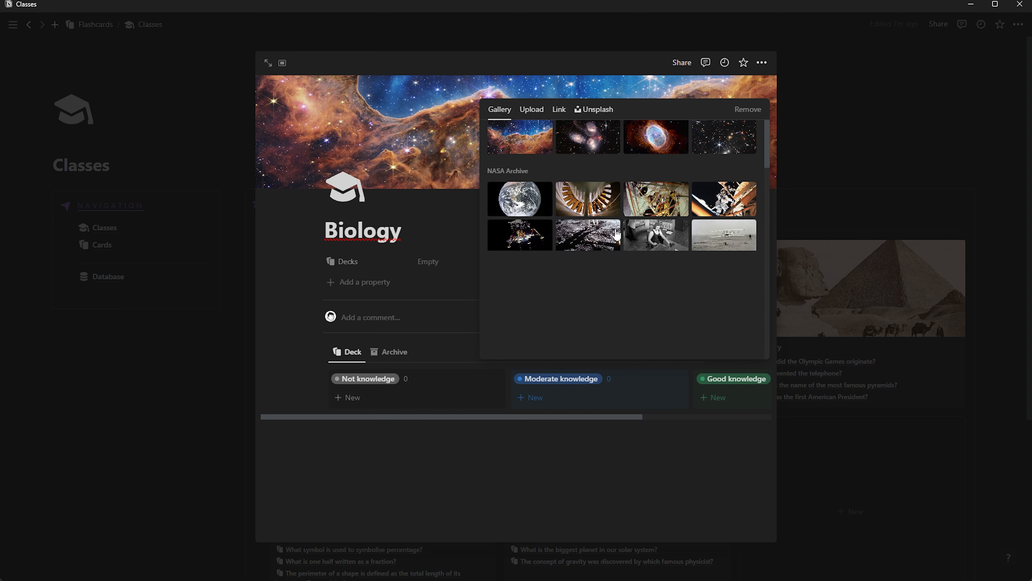
scroll(606, 260, up, 4)
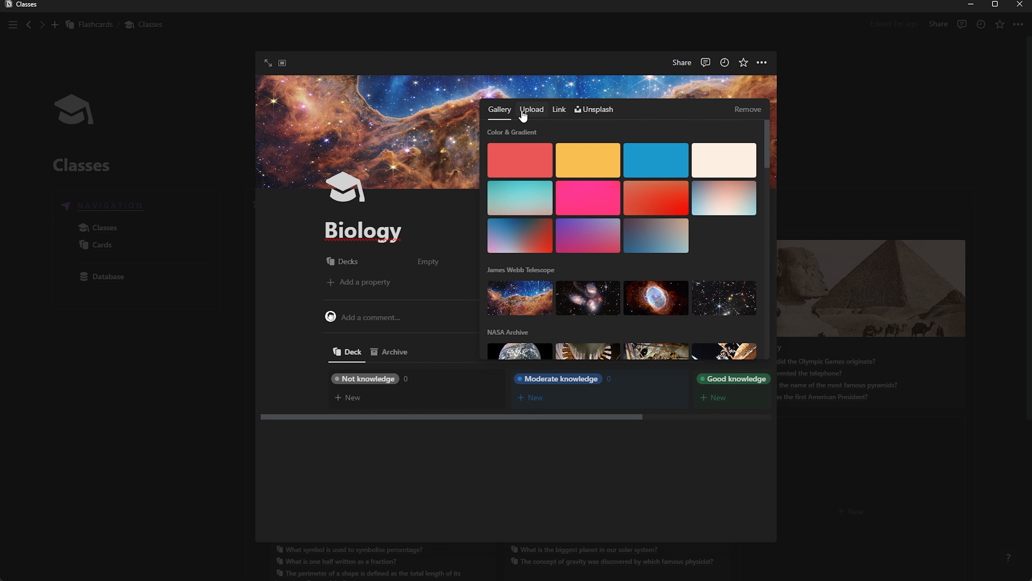
click(542, 115)
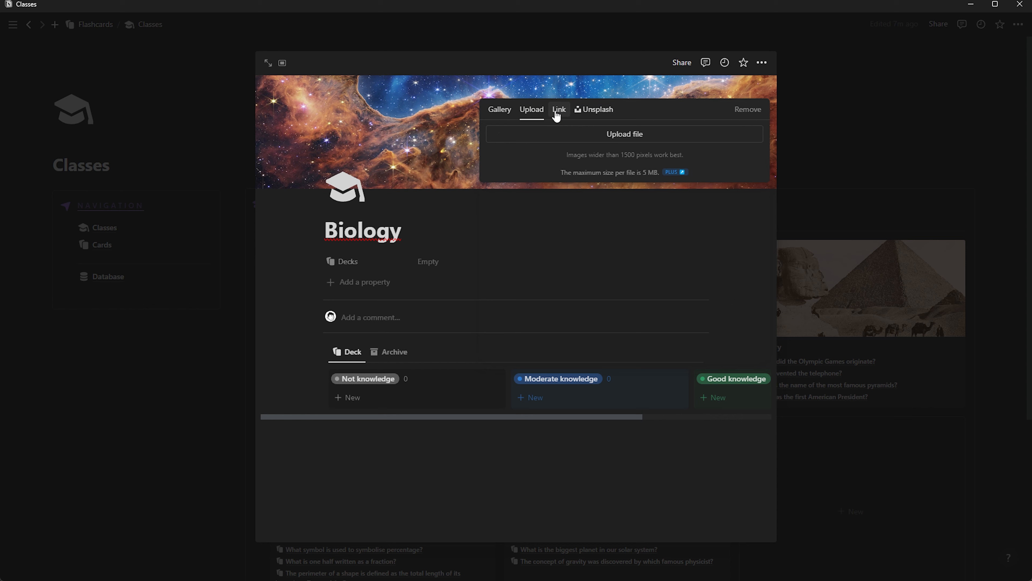
click(594, 109)
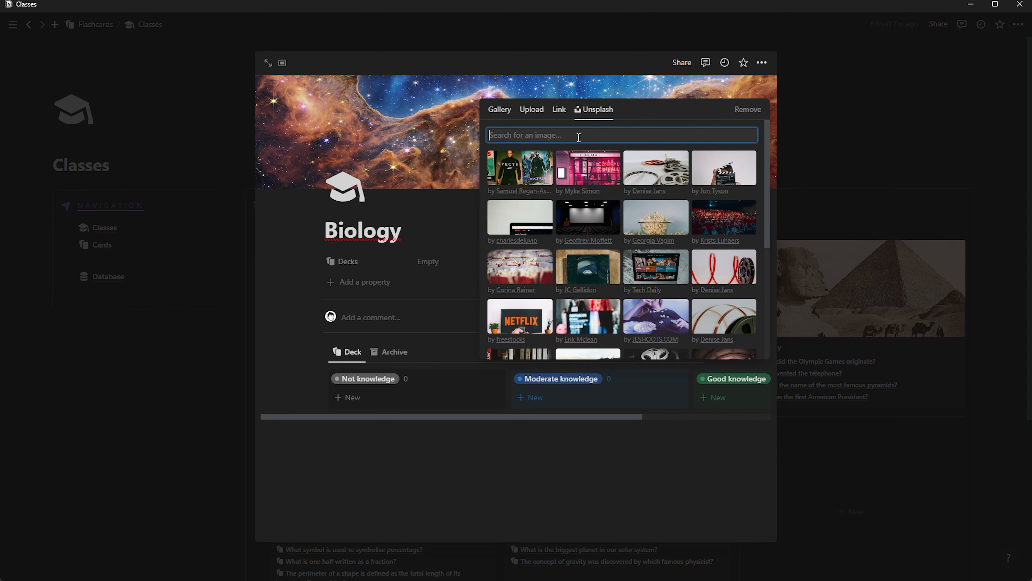
text(b)
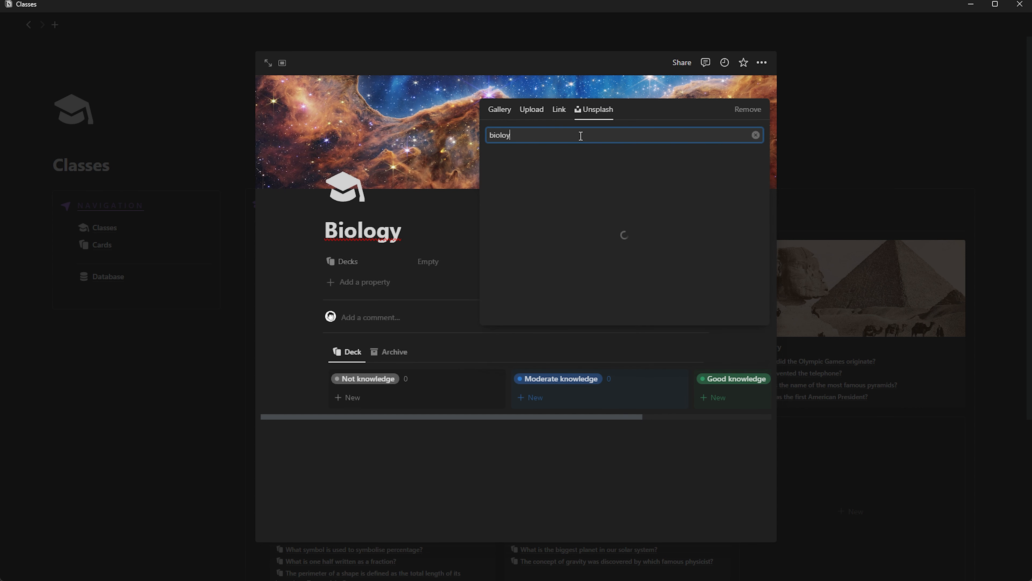
text(iology)
key(BackSpace)
text(gy)
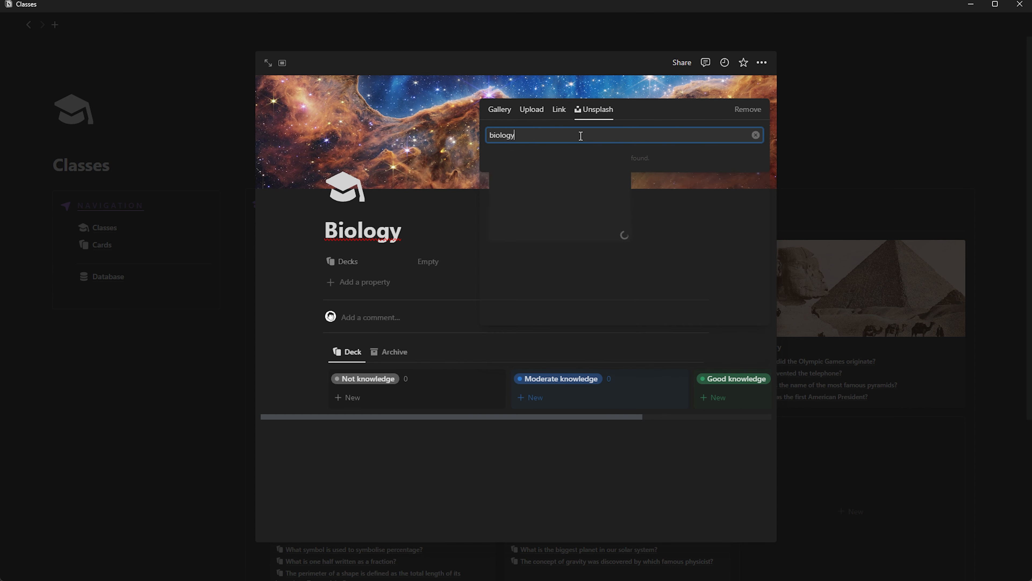
click(650, 175)
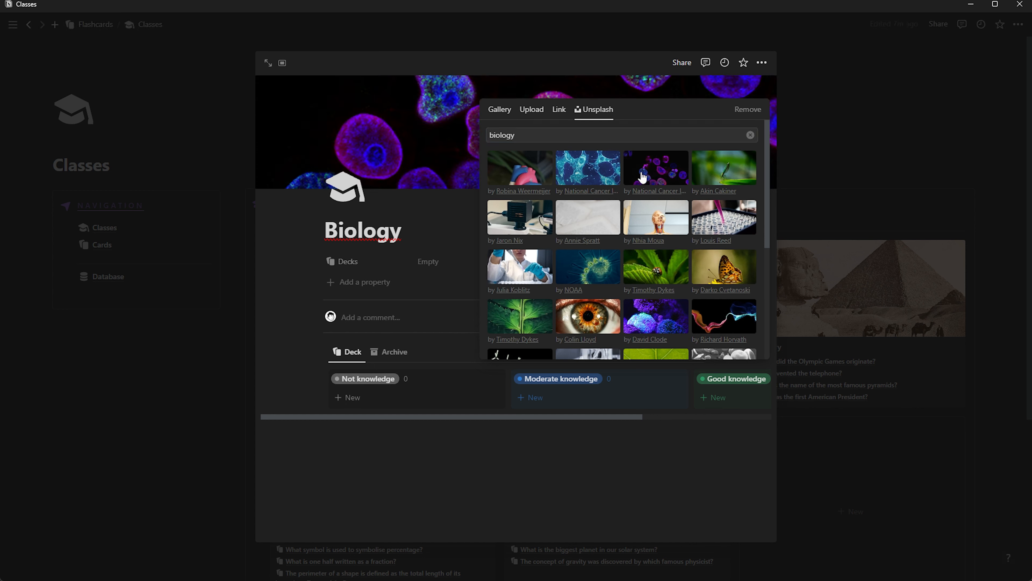
click(457, 129)
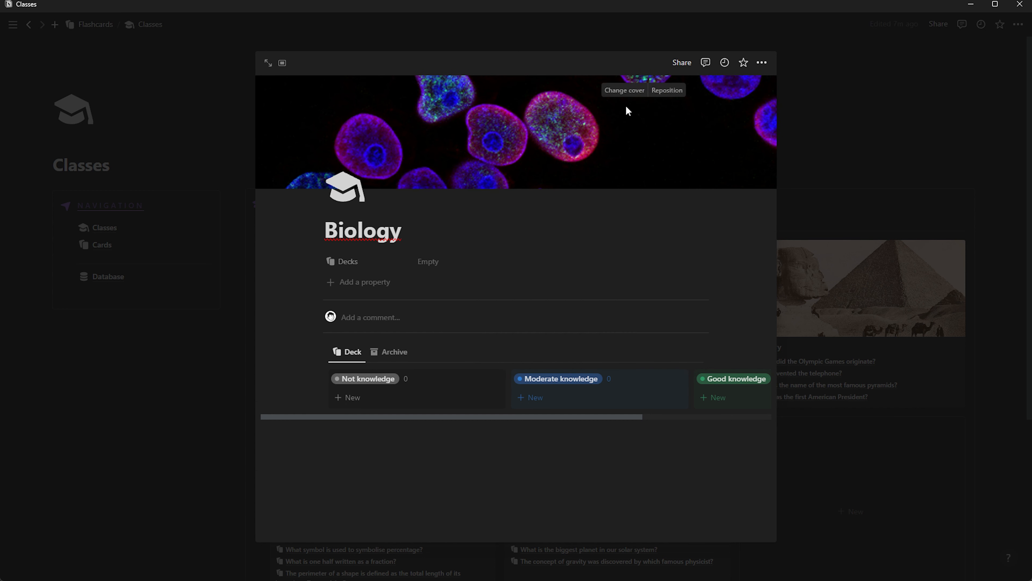
Reposition the cell image slightly within the cover and save the position
click(663, 91)
drag(517, 118, 521, 122)
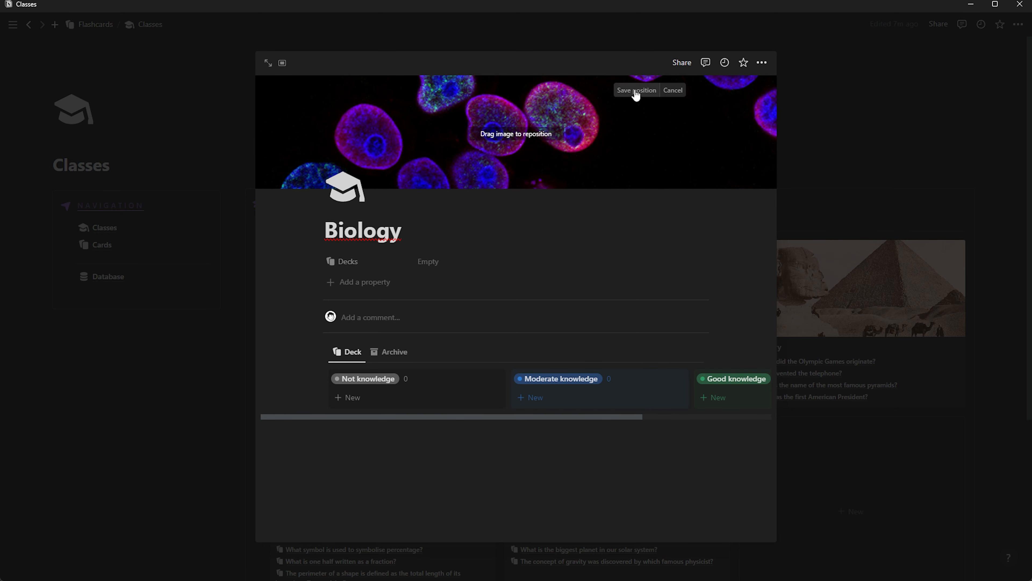
click(647, 92)
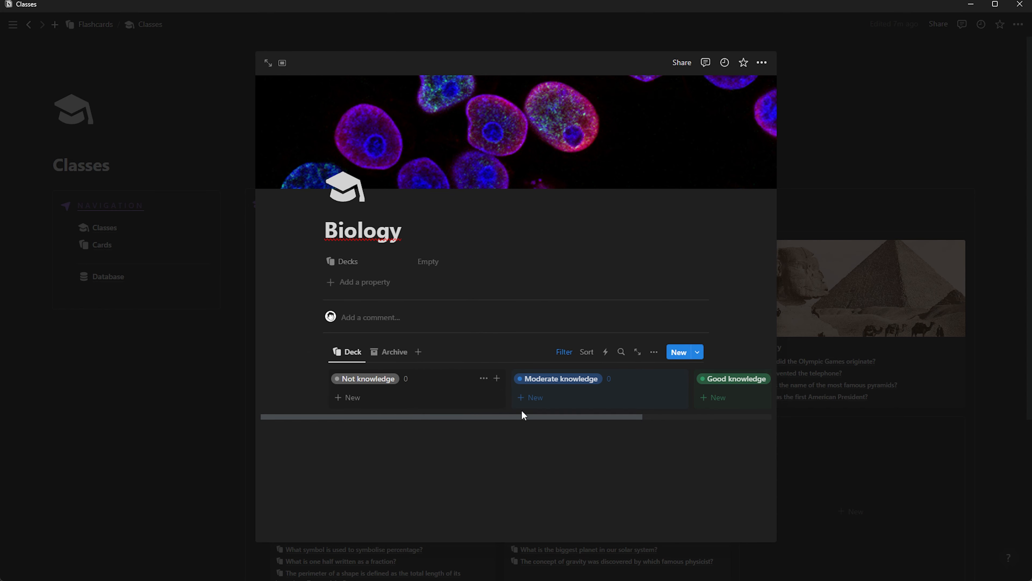
Close the Biology preview, glance at the Chemistry class, and return to the Classes gallery
drag(569, 419, 189, 345)
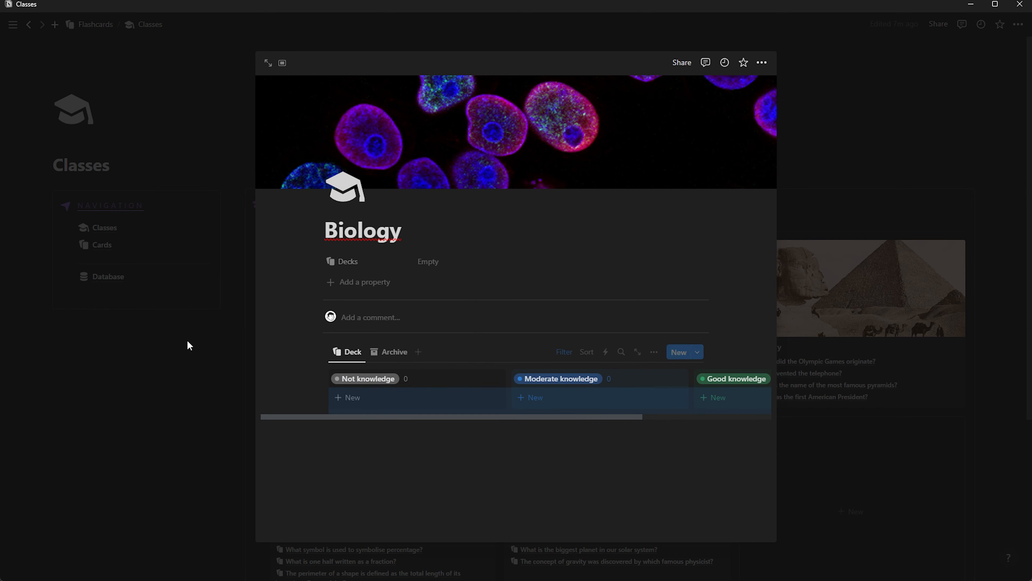
click(189, 345)
click(557, 325)
scroll(399, 393, down, 2)
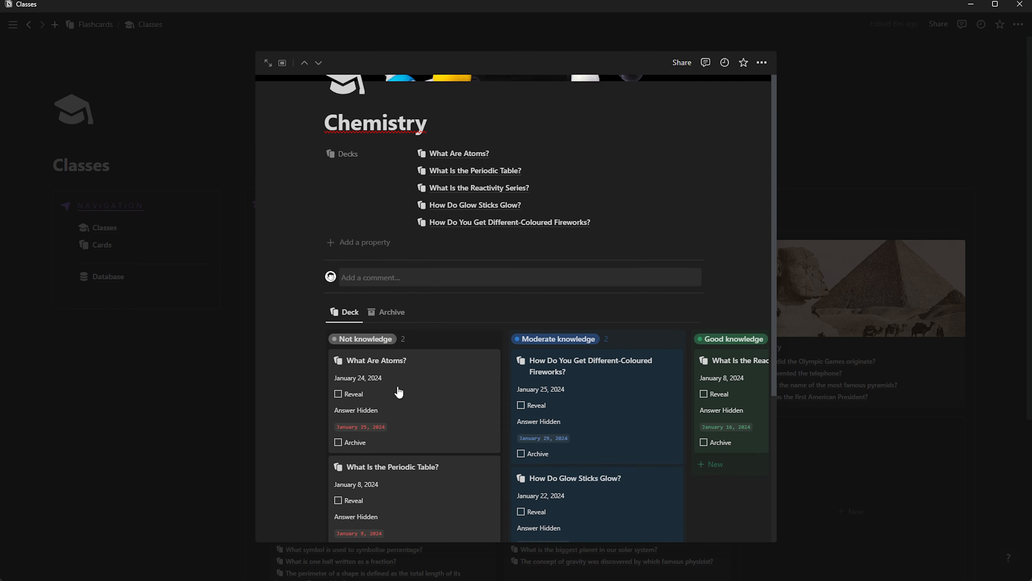
scroll(399, 392, down, 3)
click(178, 356)
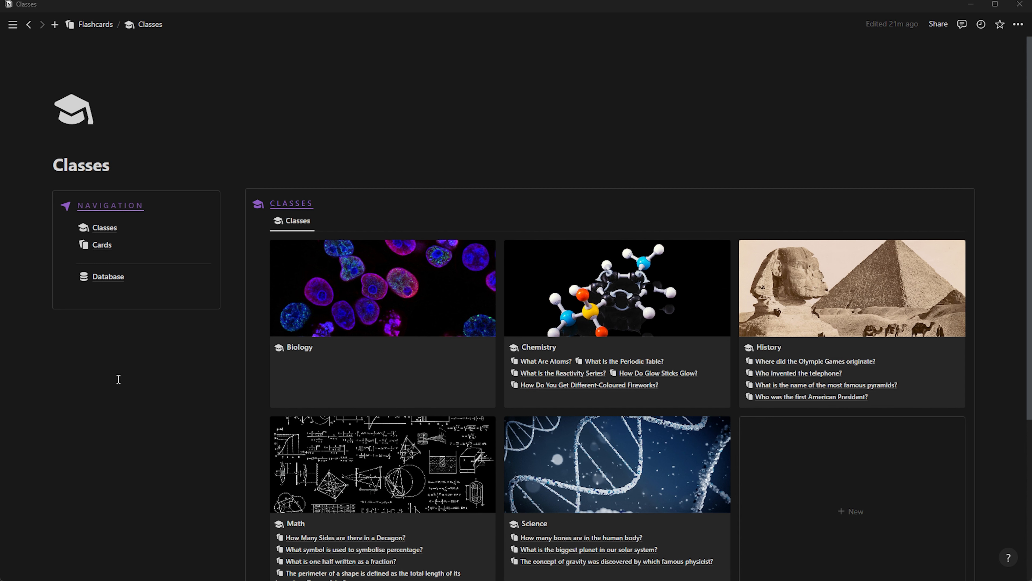
click(102, 245)
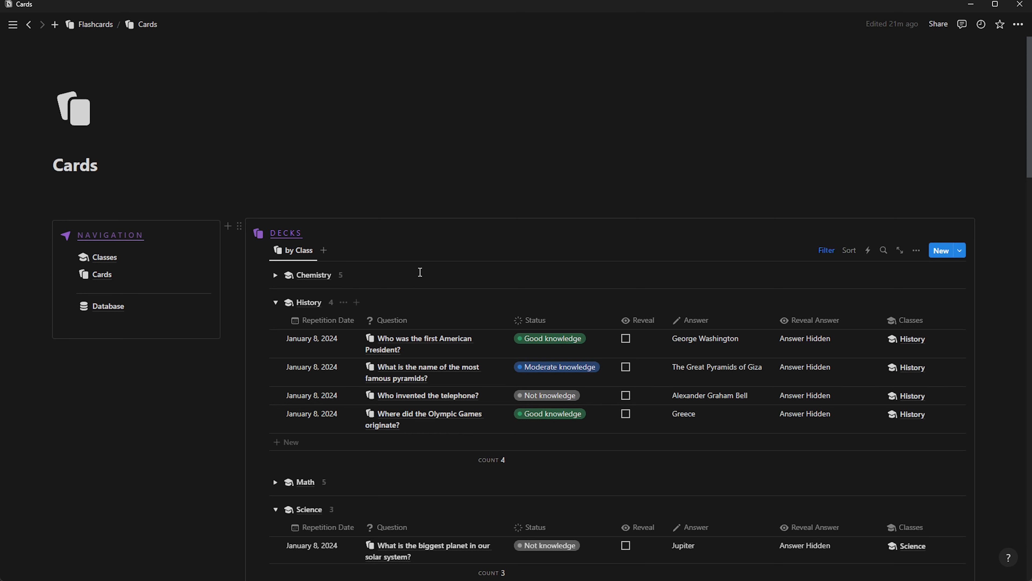
scroll(313, 268, down, 5)
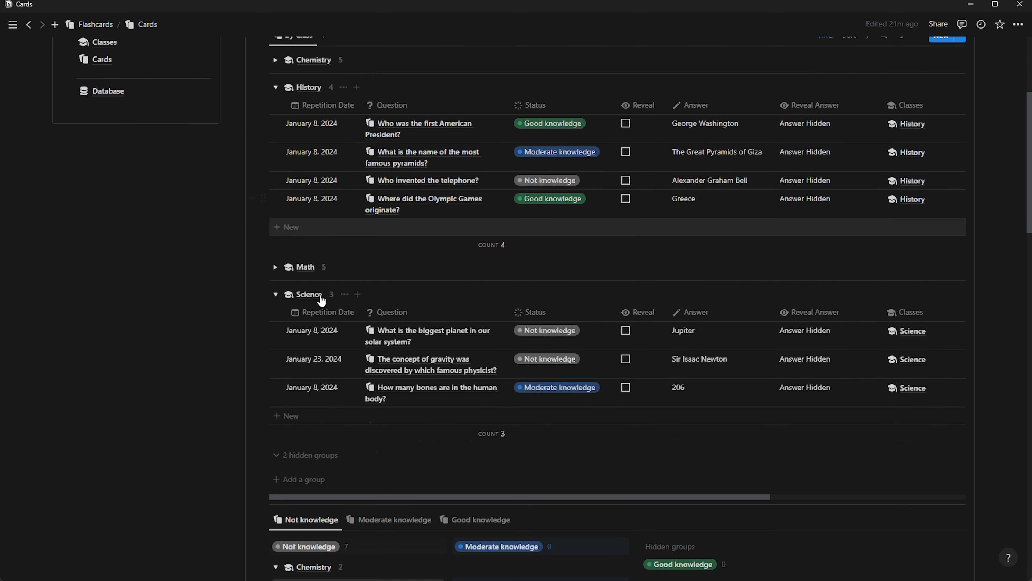
scroll(352, 392, down, 5)
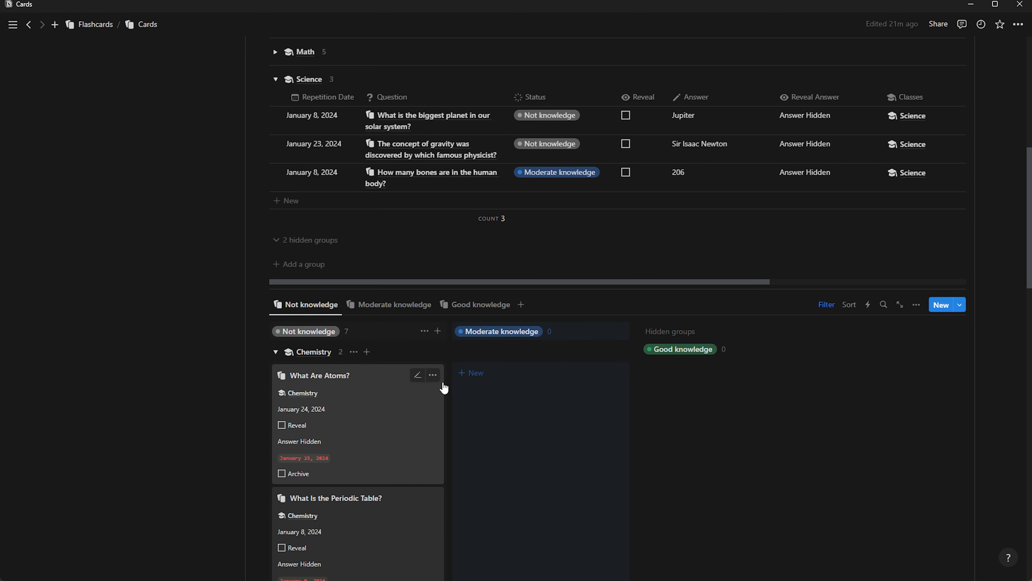
scroll(424, 322, up, 10)
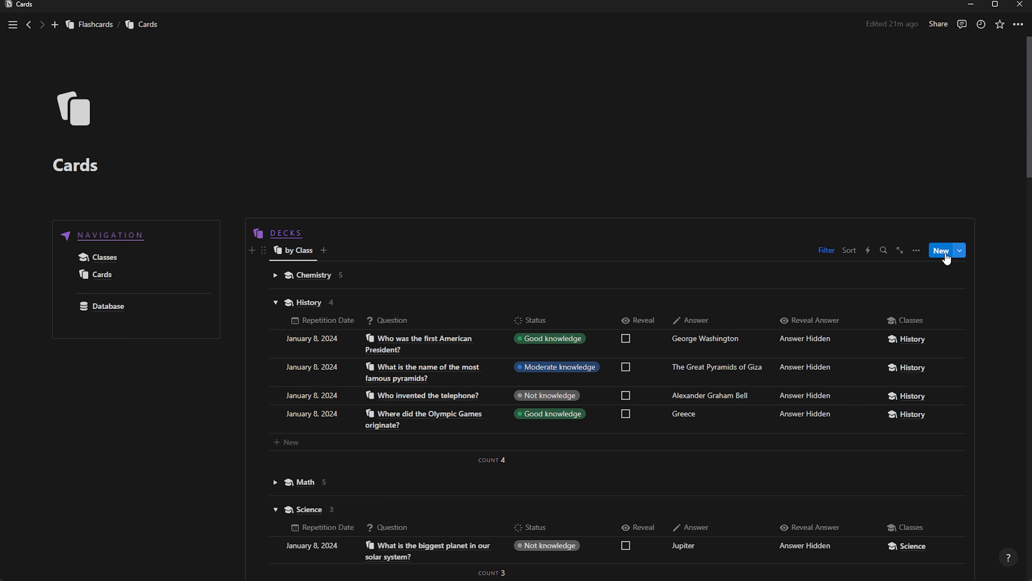
Create a new card titled 'What does DNA stand for?' with answer Deoxyribonucleic Acid
click(946, 257)
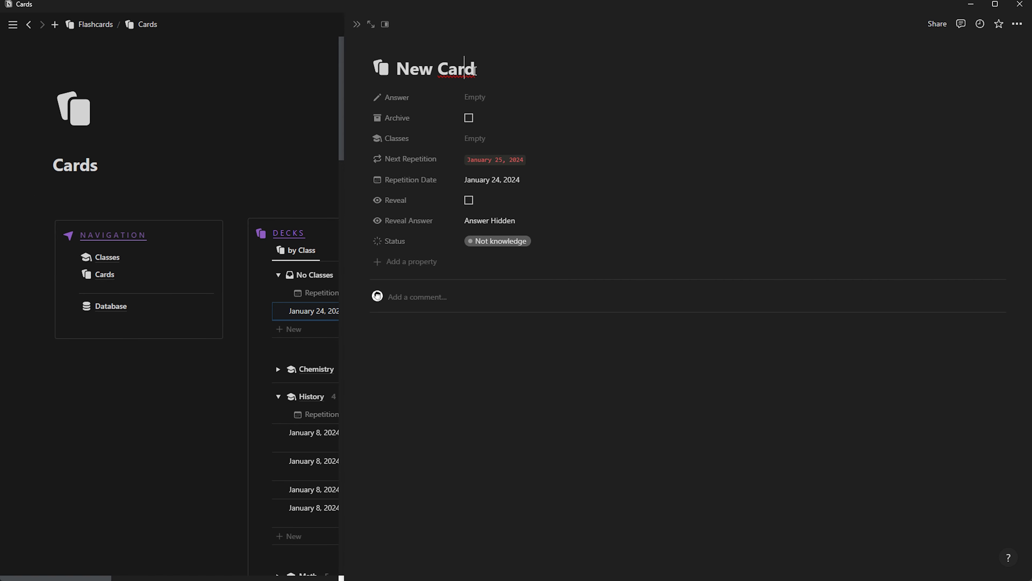
drag(475, 71, 396, 69)
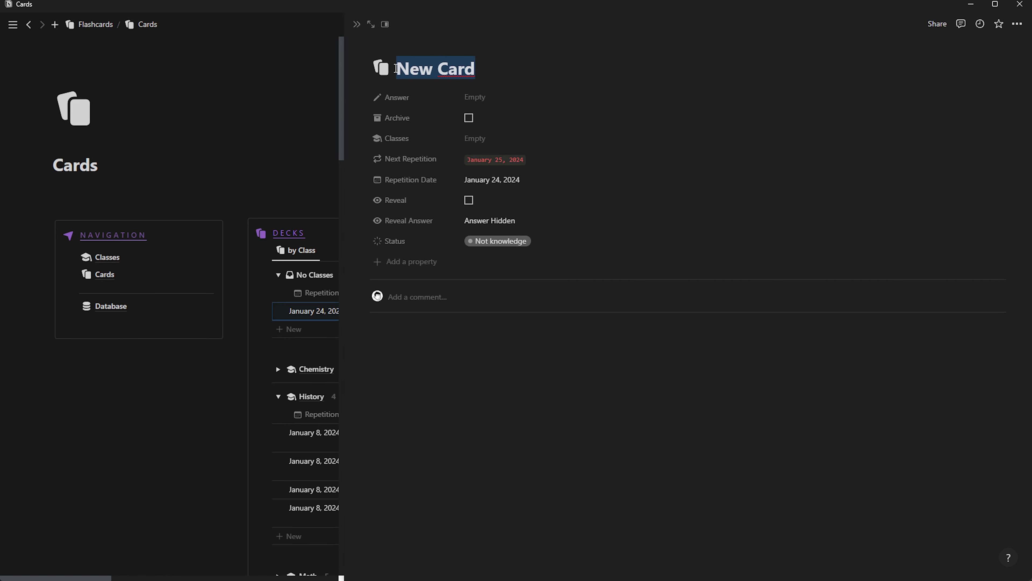
text(• What does DNA stand for?)
click(413, 69)
key(BackSpace)
key(BackSpace)
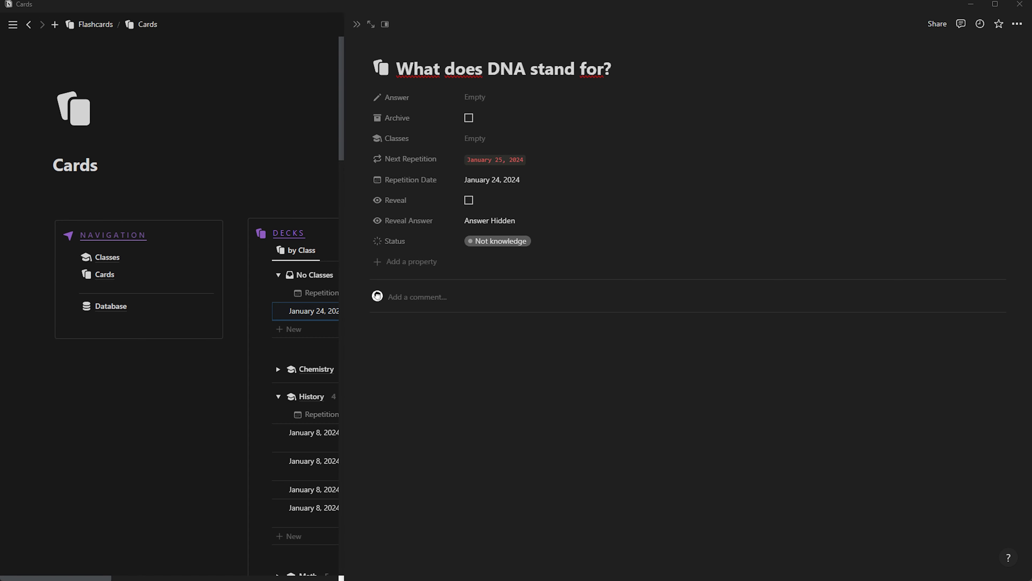
click(474, 96)
Link the card to the Biology class, keeping status Not knowledge and the repetition date unchanged
click(467, 139)
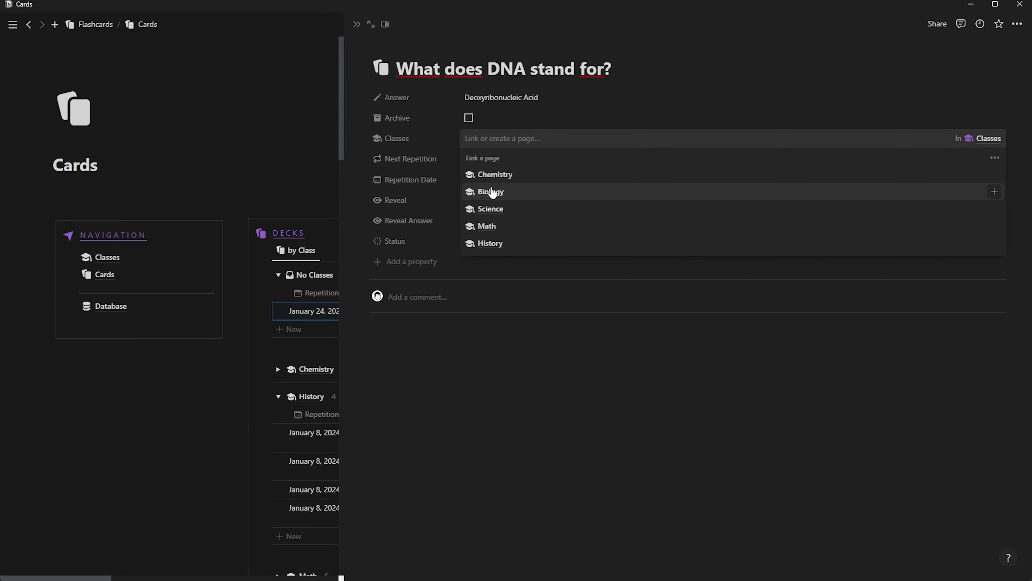
click(491, 192)
click(429, 140)
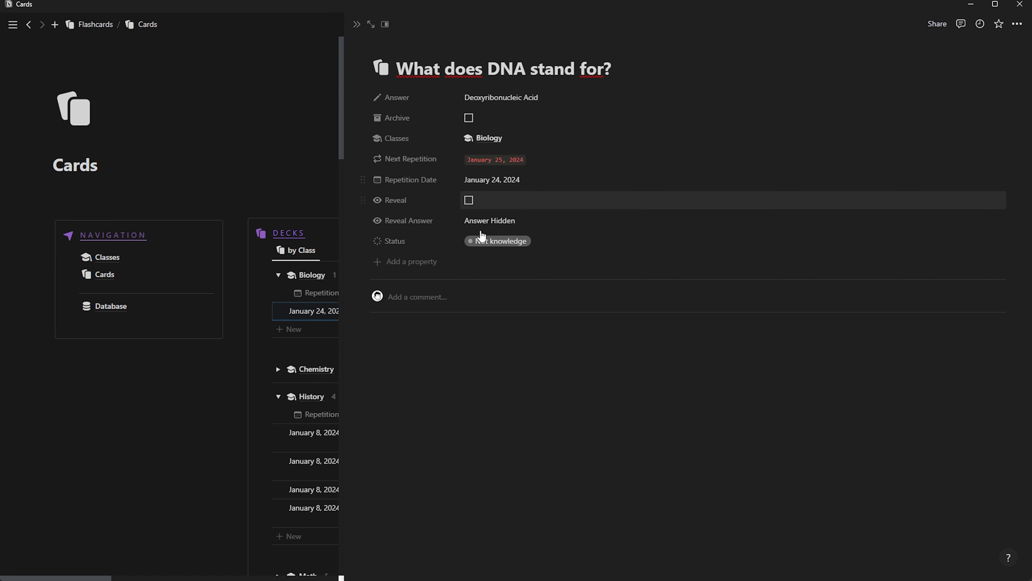
click(492, 244)
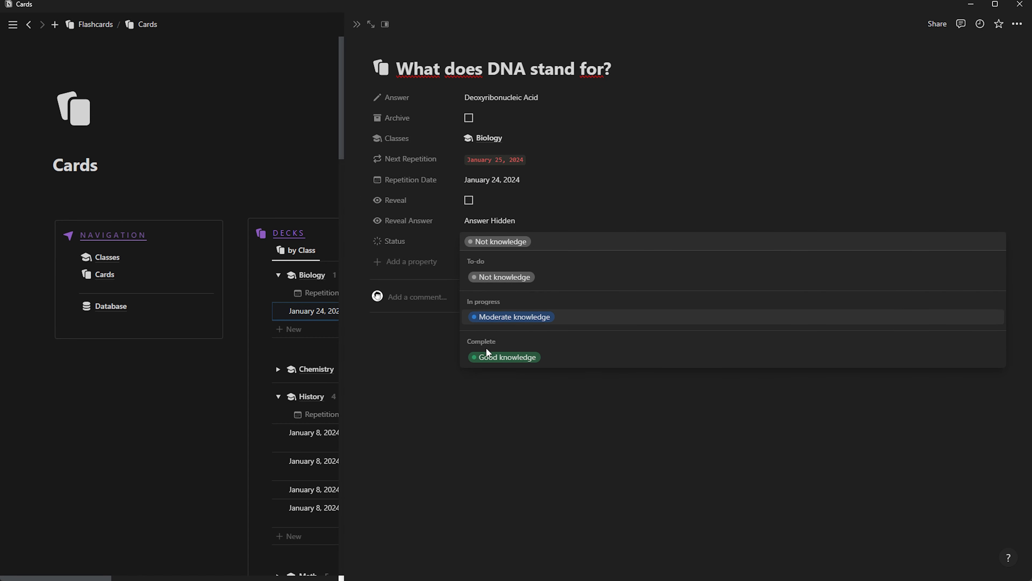
click(503, 206)
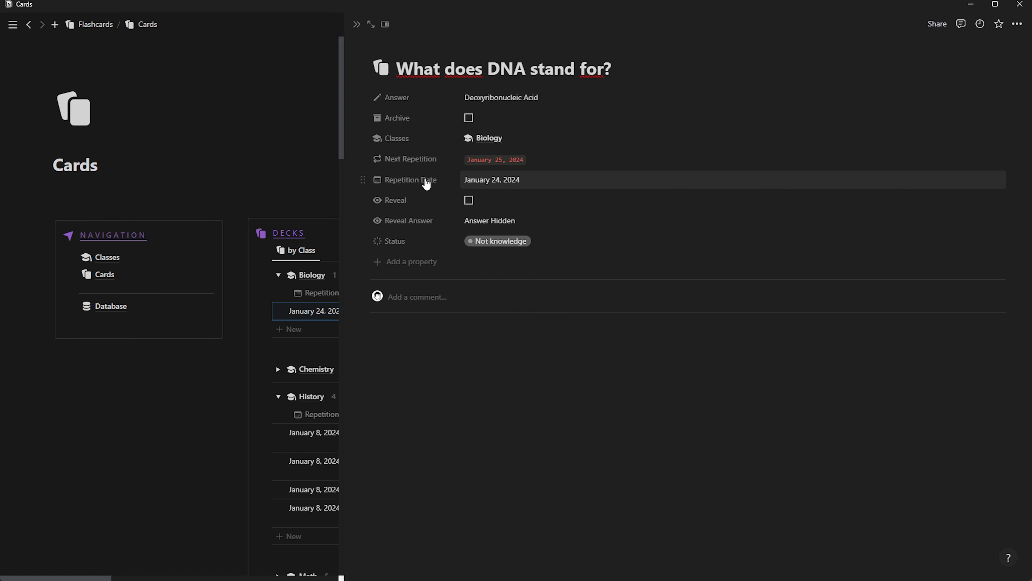
click(484, 180)
click(437, 115)
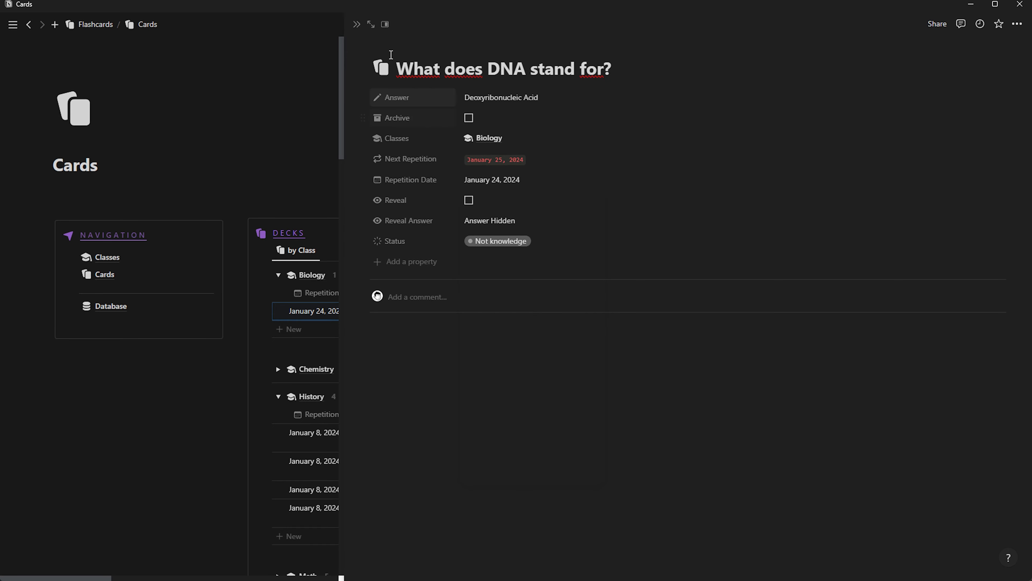
On the Flashcards page, duplicate the History view and rename the copy 'Biology'
click(357, 24)
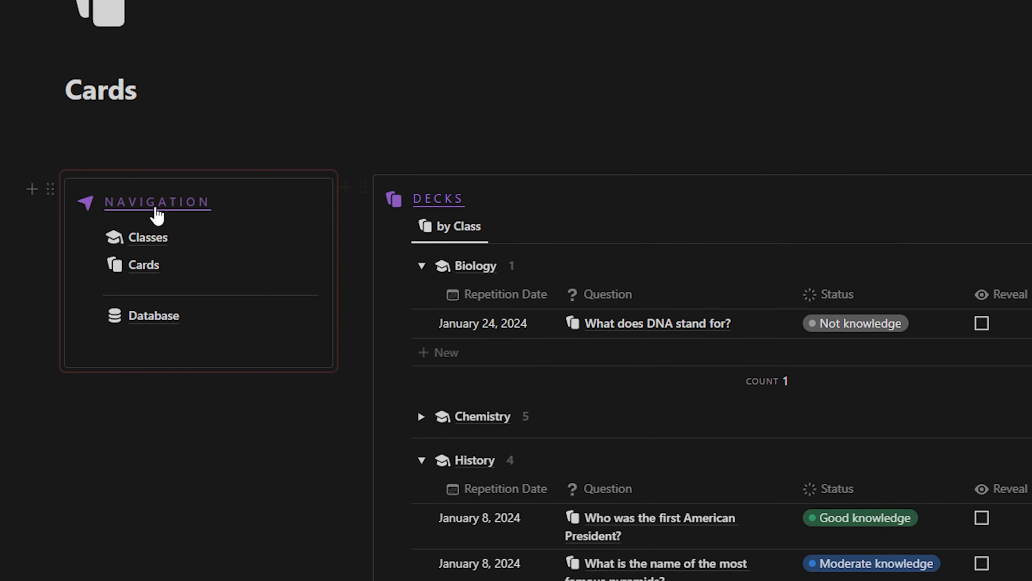
click(150, 227)
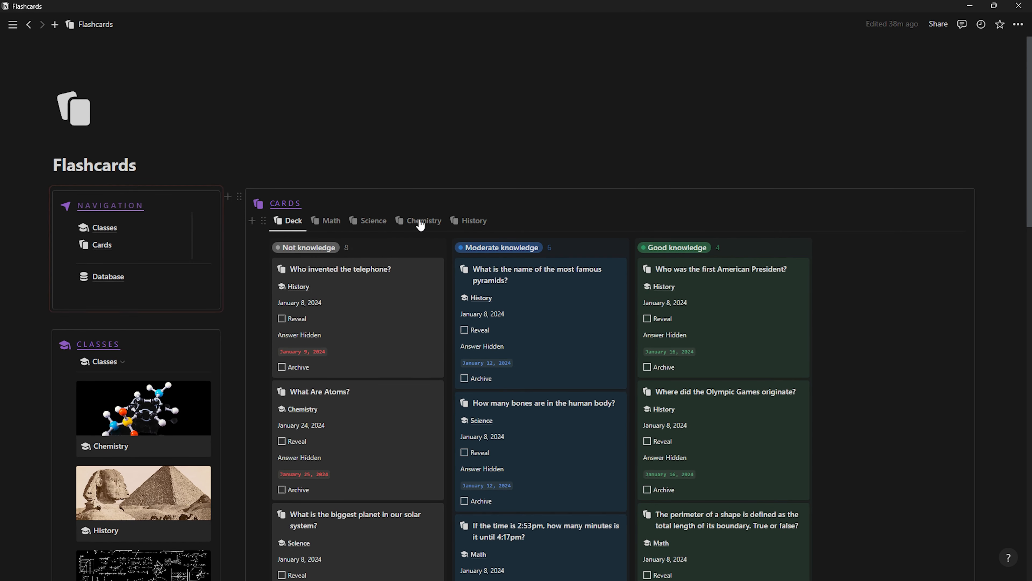
right_click(469, 228)
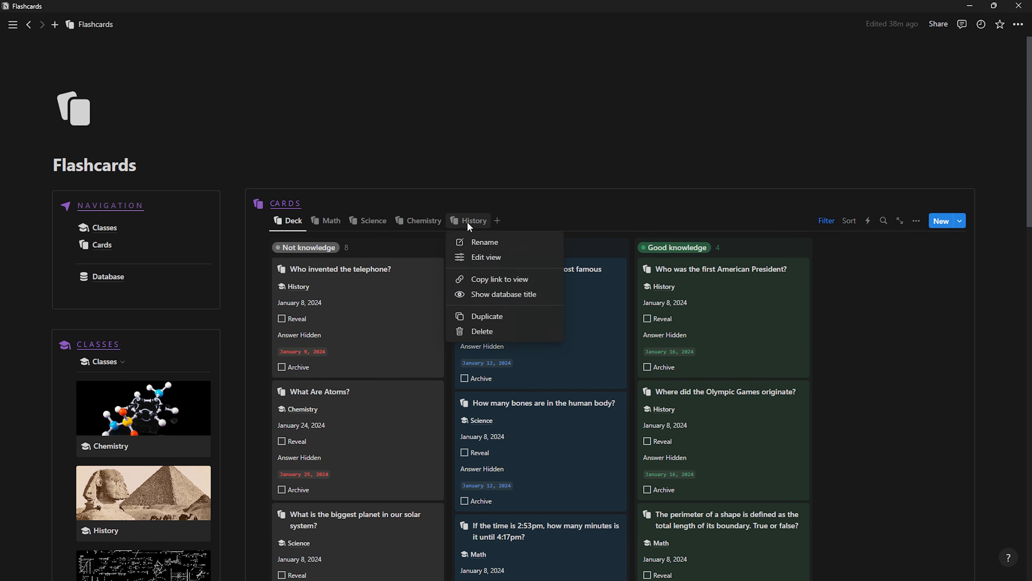
click(480, 316)
drag(870, 267, 840, 272)
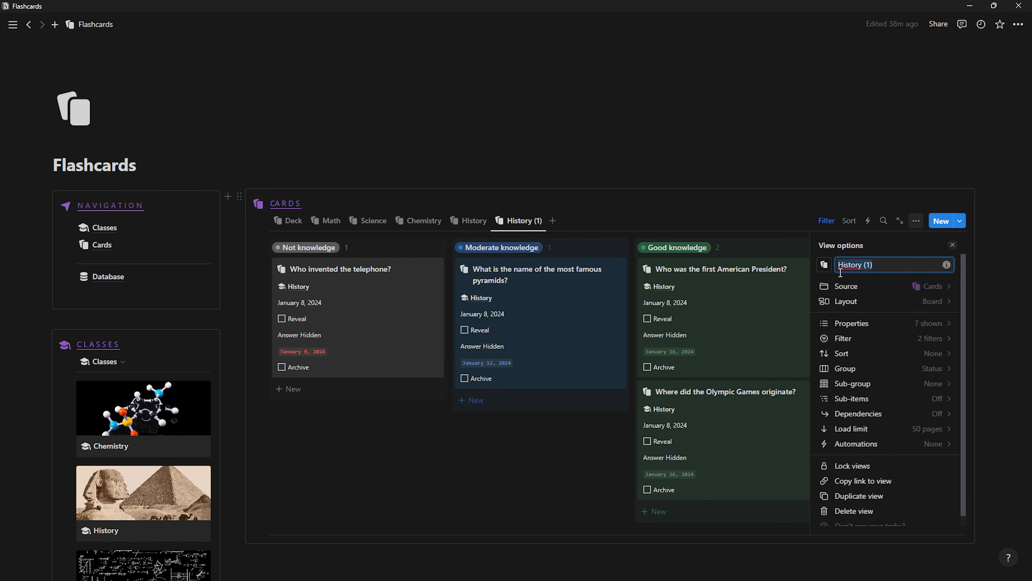
text(Biology)
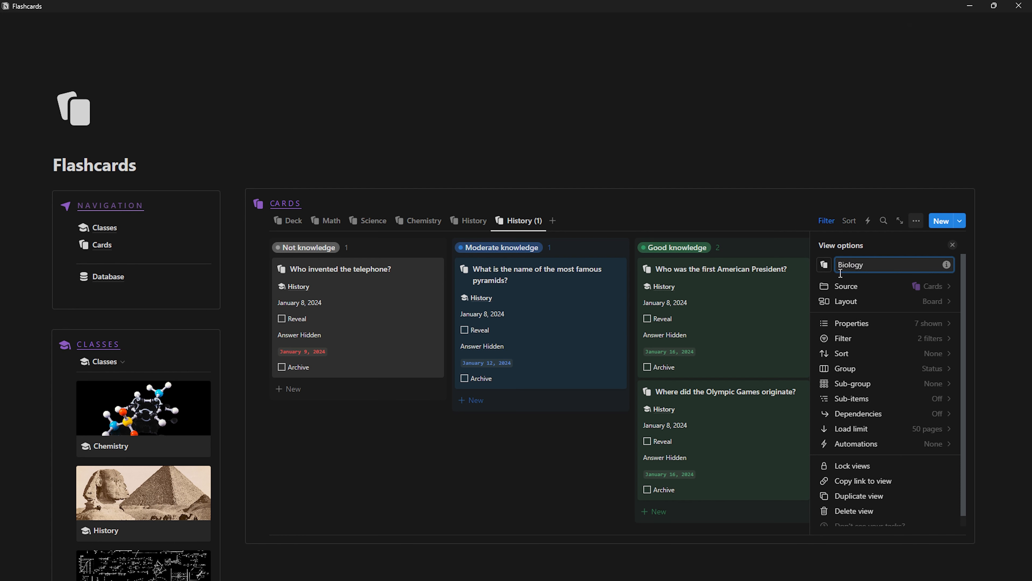
Change the Biology view's class filter from History to Biology
click(931, 338)
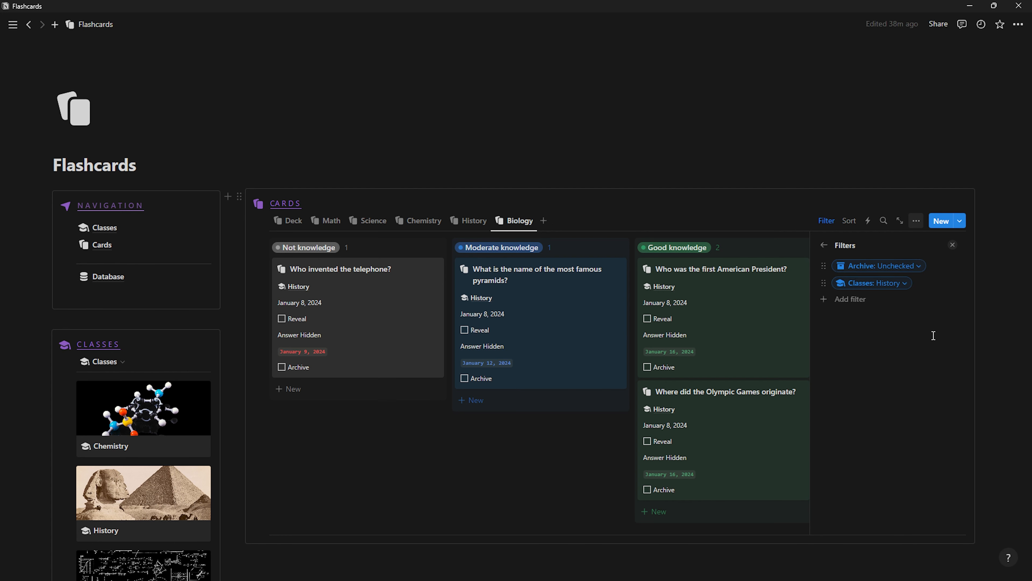
click(894, 285)
click(848, 319)
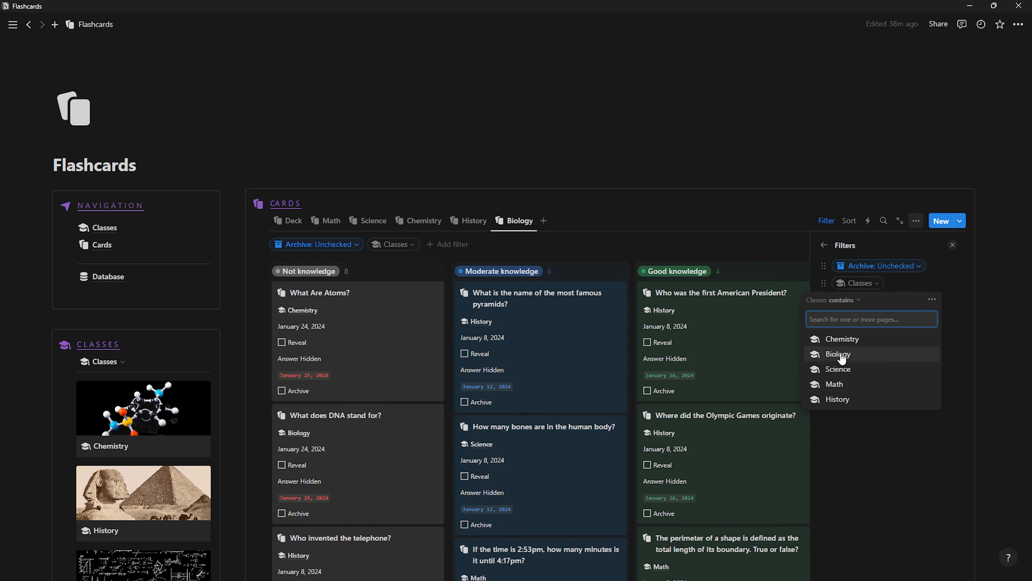
click(841, 354)
click(953, 247)
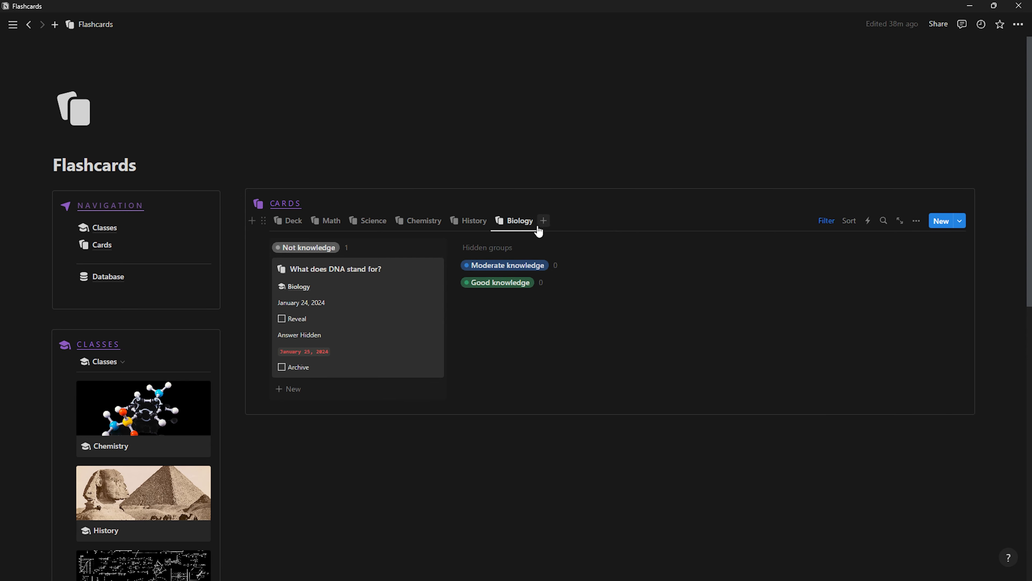
click(293, 224)
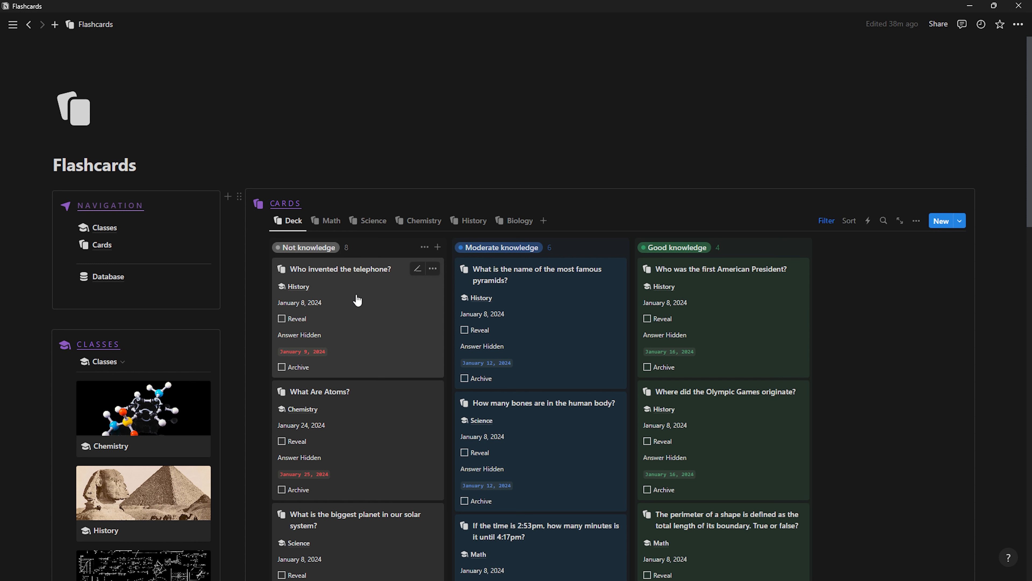
Flip through the Math, Science and Chemistry boards, settling on the Science board
click(330, 220)
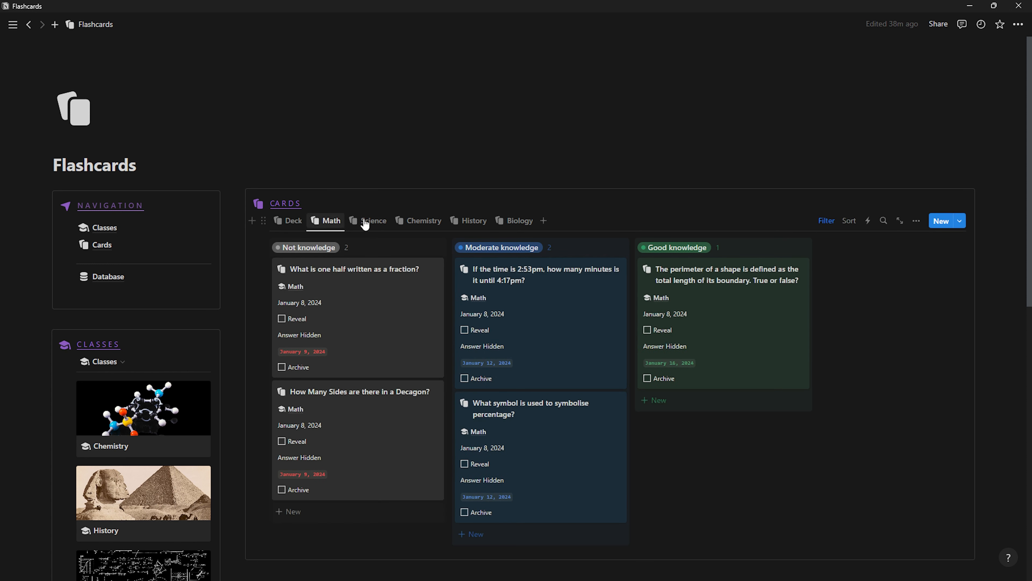
click(370, 221)
click(424, 221)
click(372, 221)
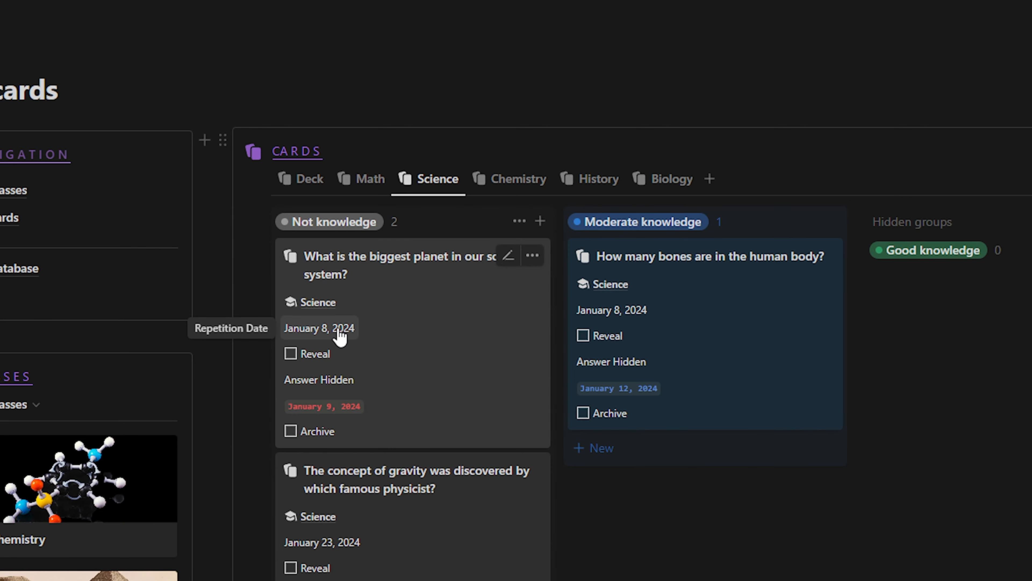
Set the biggest-planet card's repetition date to January 24, 2024
click(345, 331)
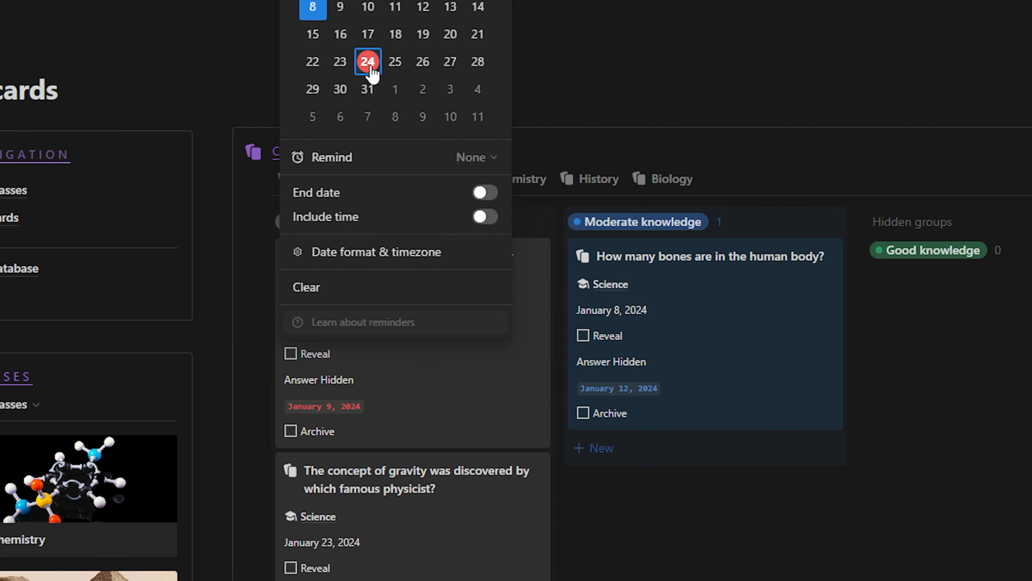
click(368, 61)
click(378, 400)
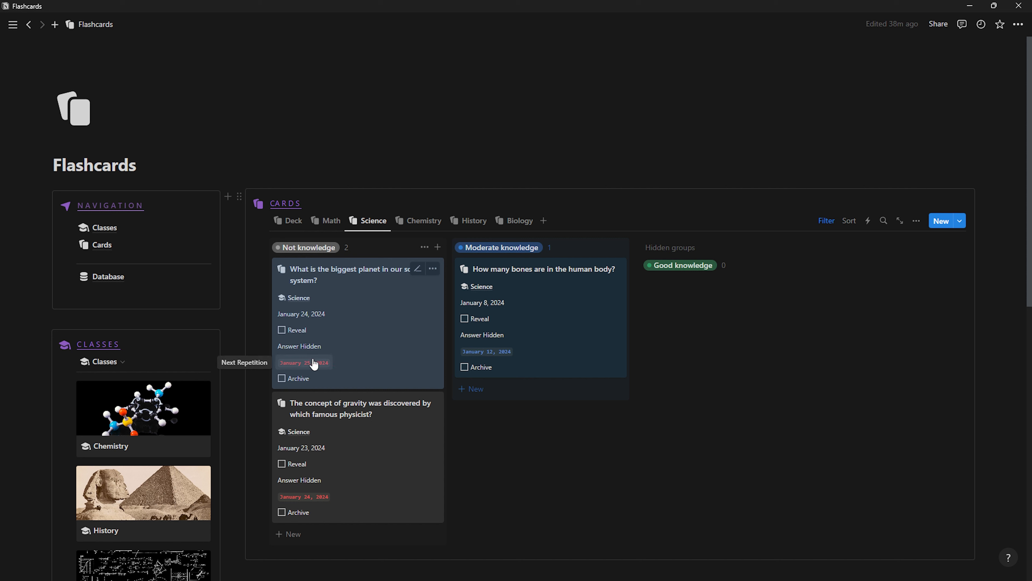
click(380, 203)
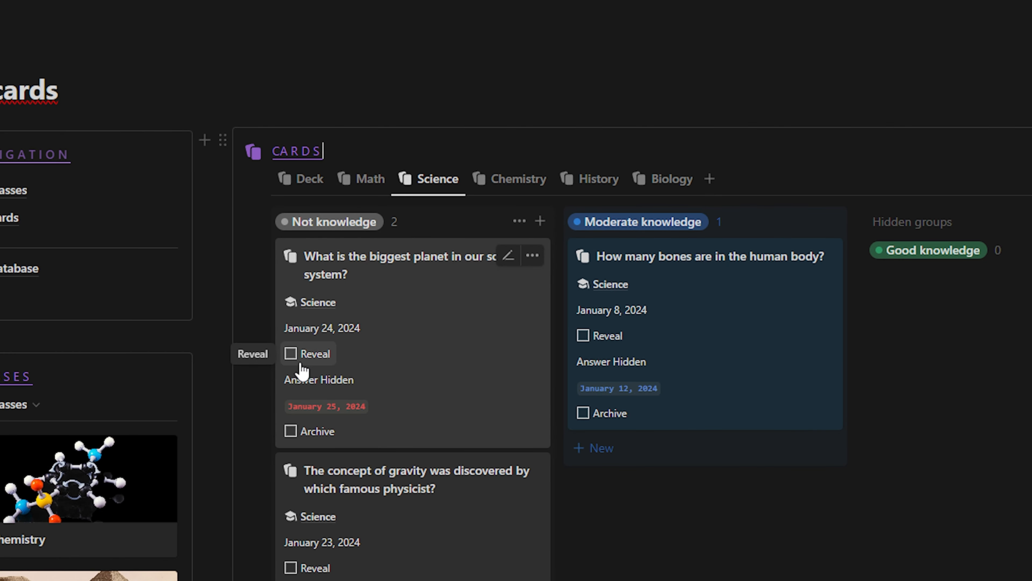
Tick Reveal on the biggest-planet card to show Jupiter, then drag it into Good knowledge
click(291, 354)
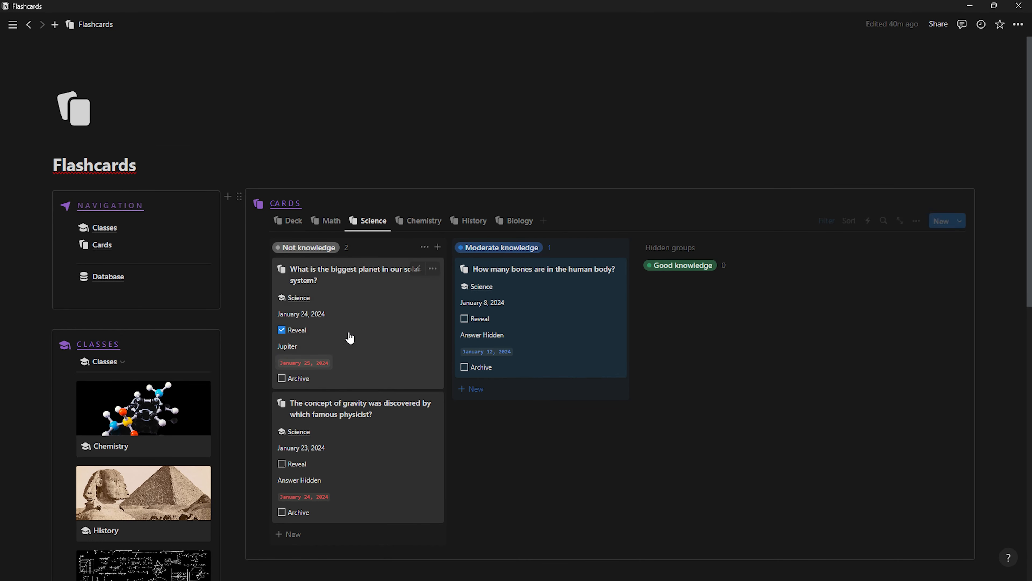
drag(373, 323, 670, 272)
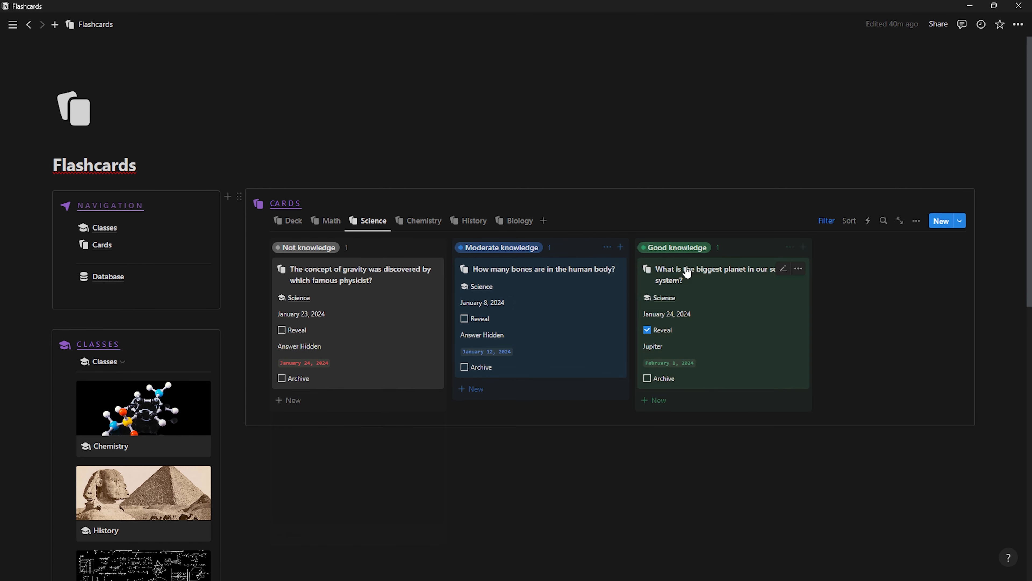